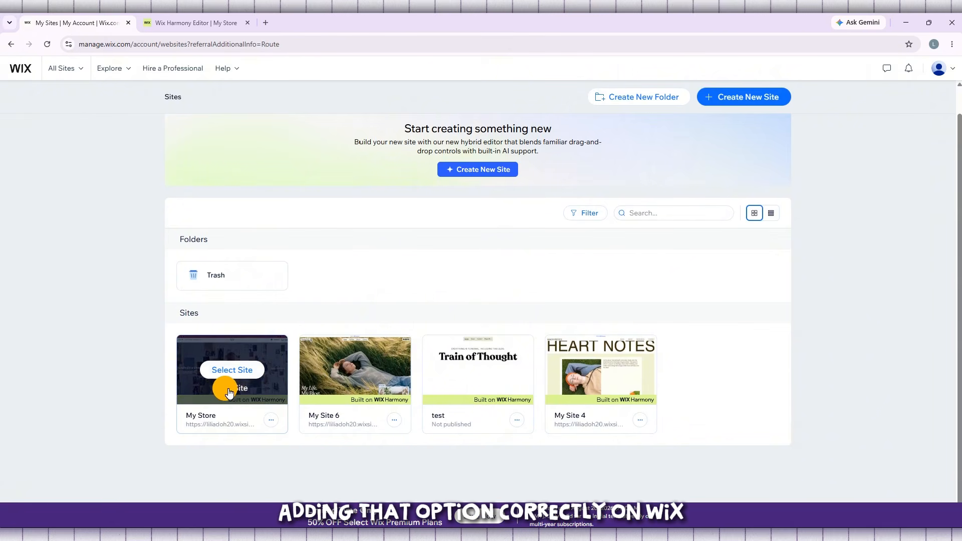
- Open the My Store site for editing and keep only one editor tab open
click(234, 389)
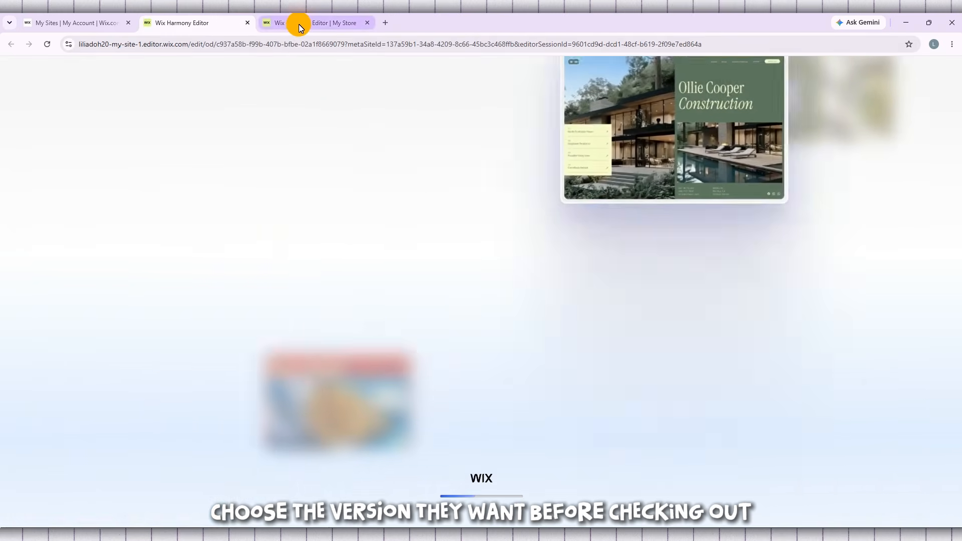
click(298, 24)
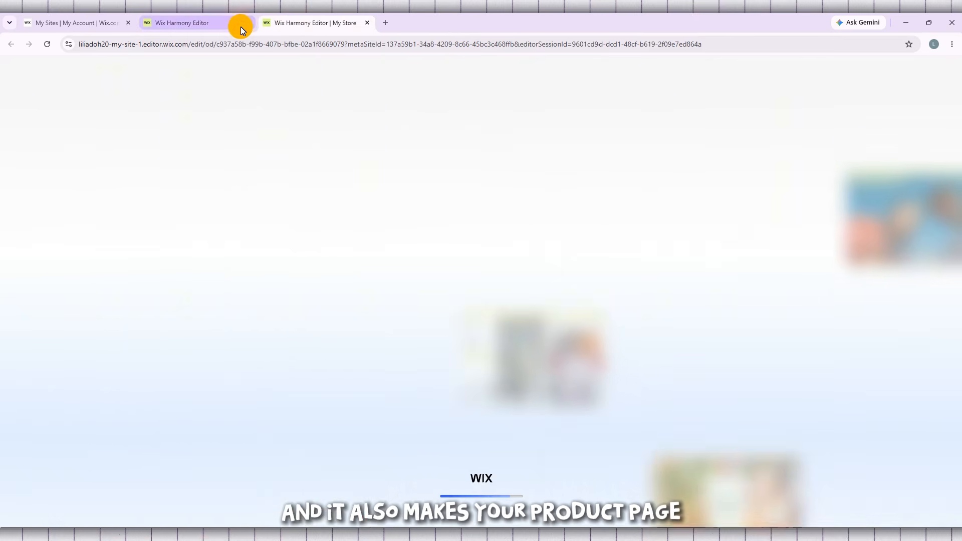
click(247, 23)
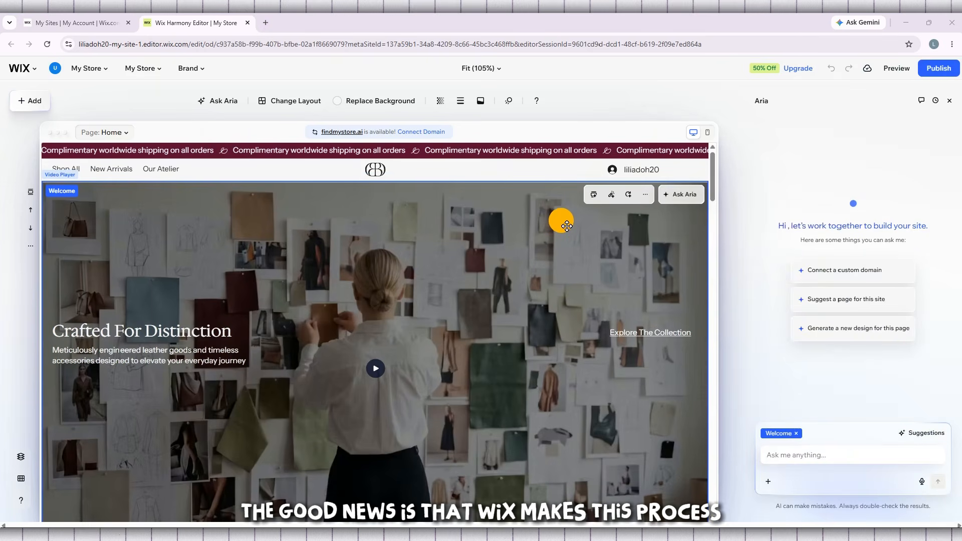
- Close the Aria assistant, deselect the Welcome section and look over the home page
click(949, 100)
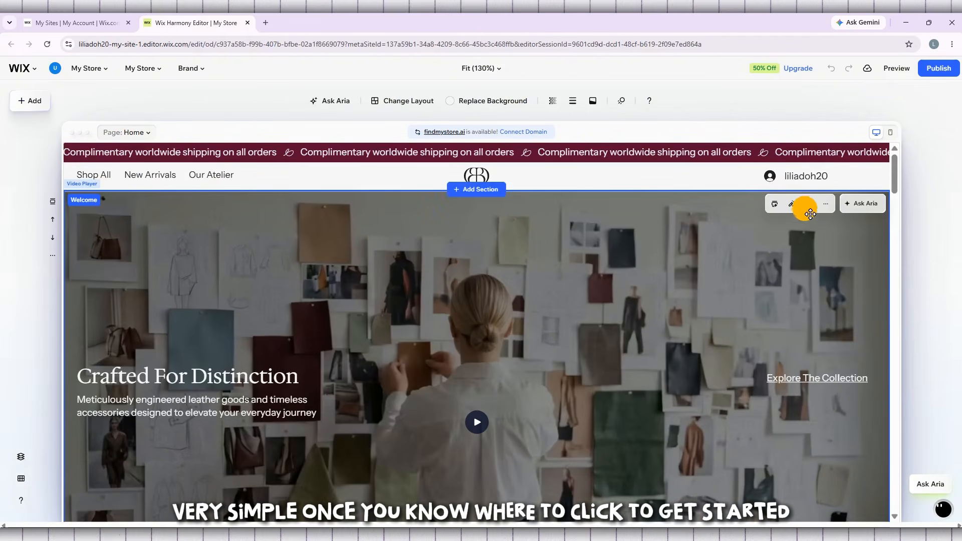
click(241, 107)
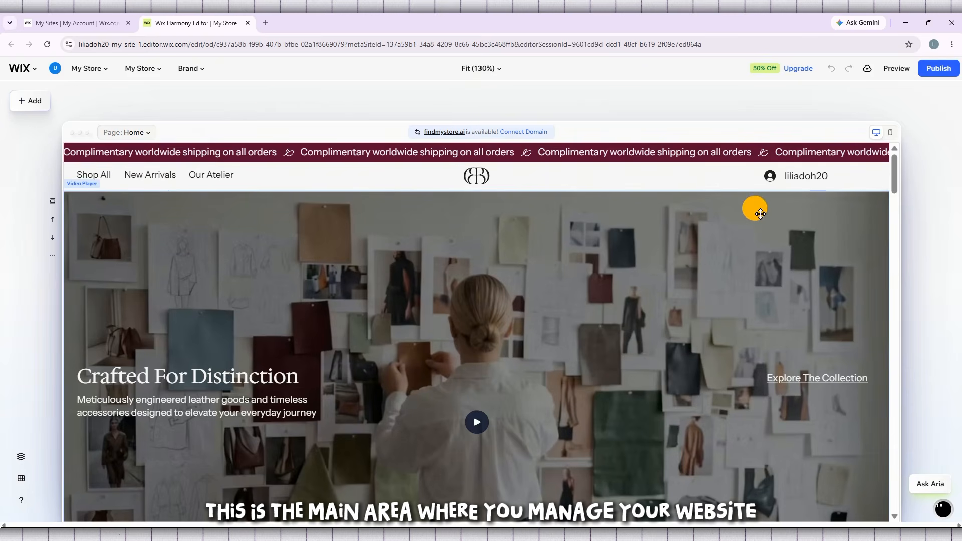
scroll(599, 268, down, 8)
scroll(599, 268, up, 6)
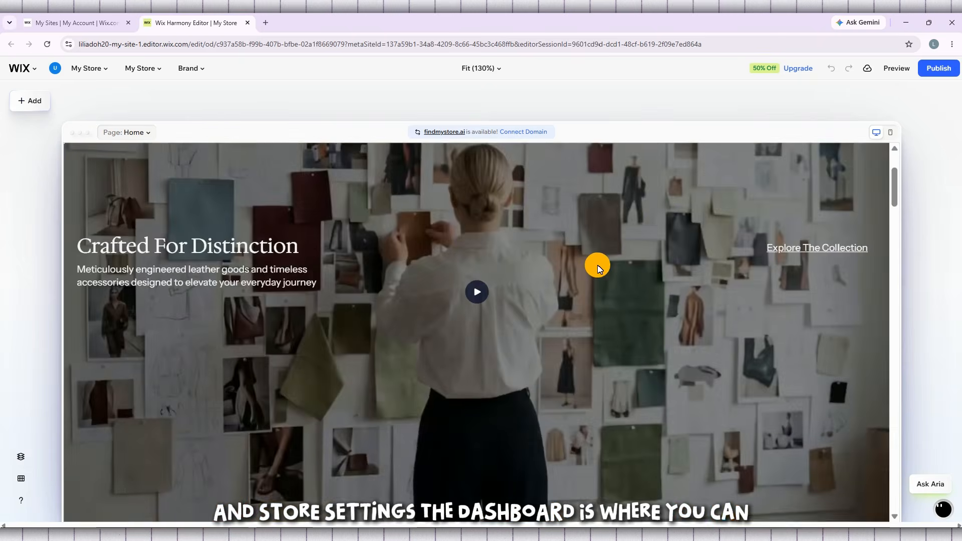
scroll(599, 269, up, 3)
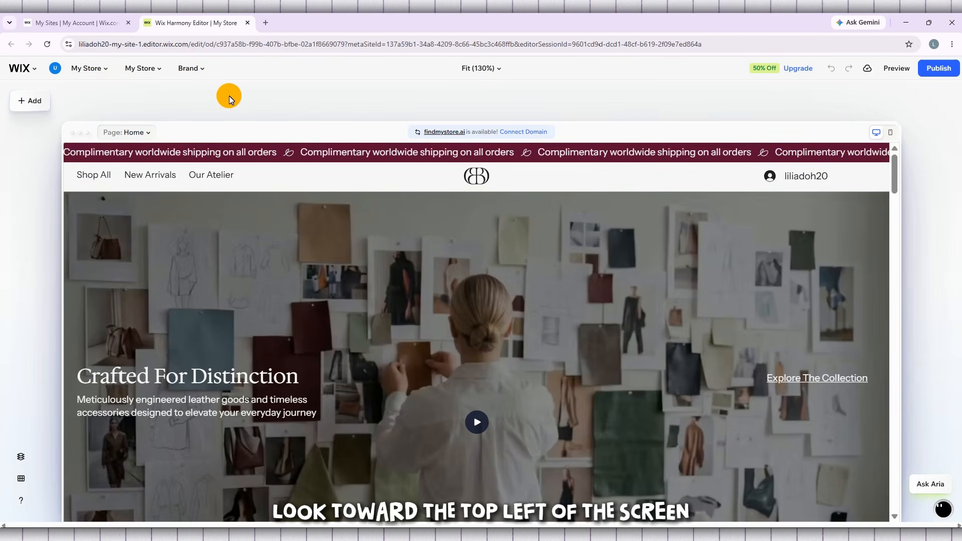
- Go to the store's product management and open the Minimalist Tote Bag for editing
click(142, 75)
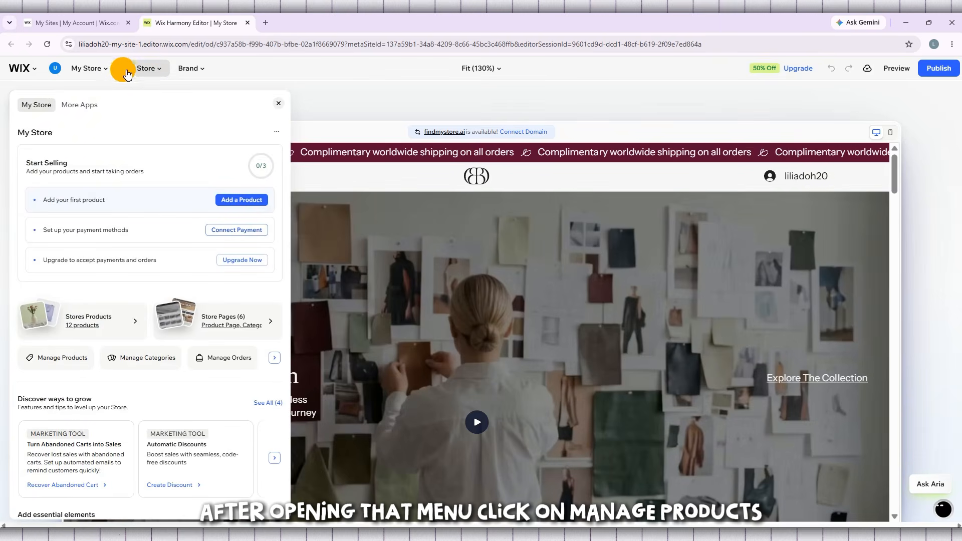
click(59, 359)
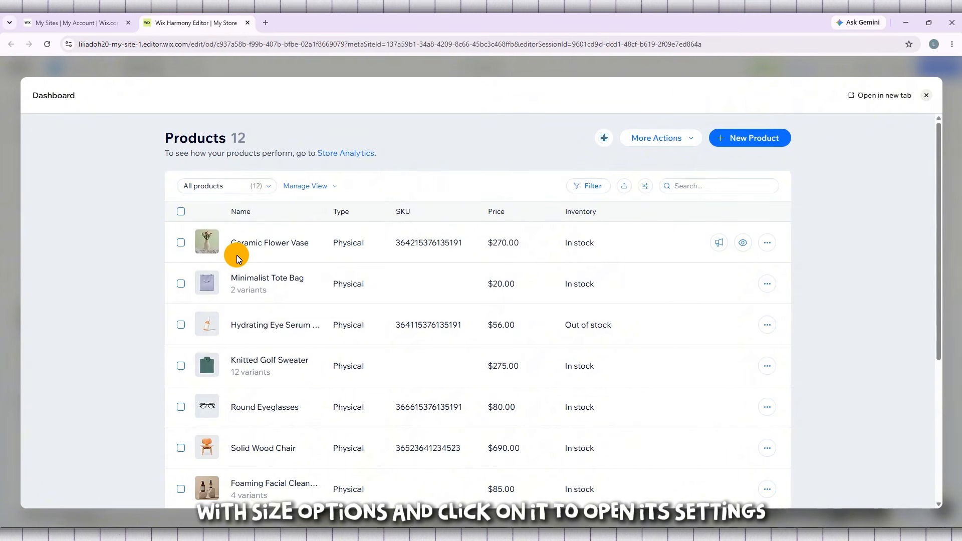
click(266, 279)
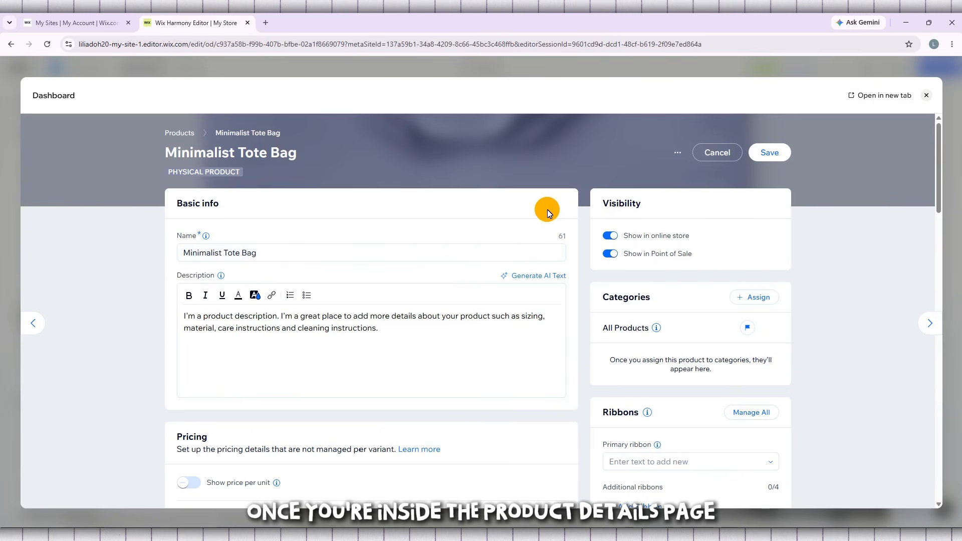
- Examine the Product options section of the Minimalist Tote Bag
scroll(547, 210, down, 2)
scroll(211, 213, down, 4)
scroll(211, 213, down, 10)
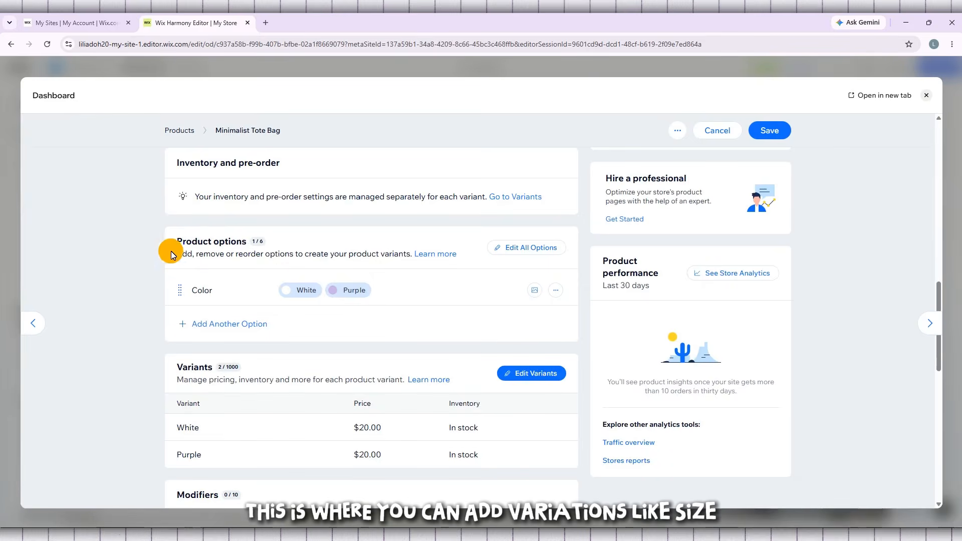
drag(181, 242, 261, 243)
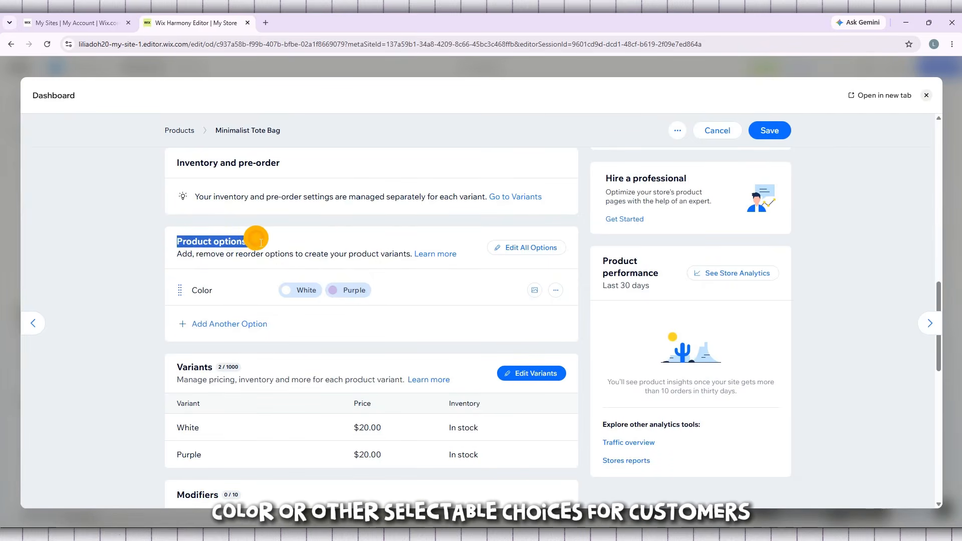
triple_click(216, 245)
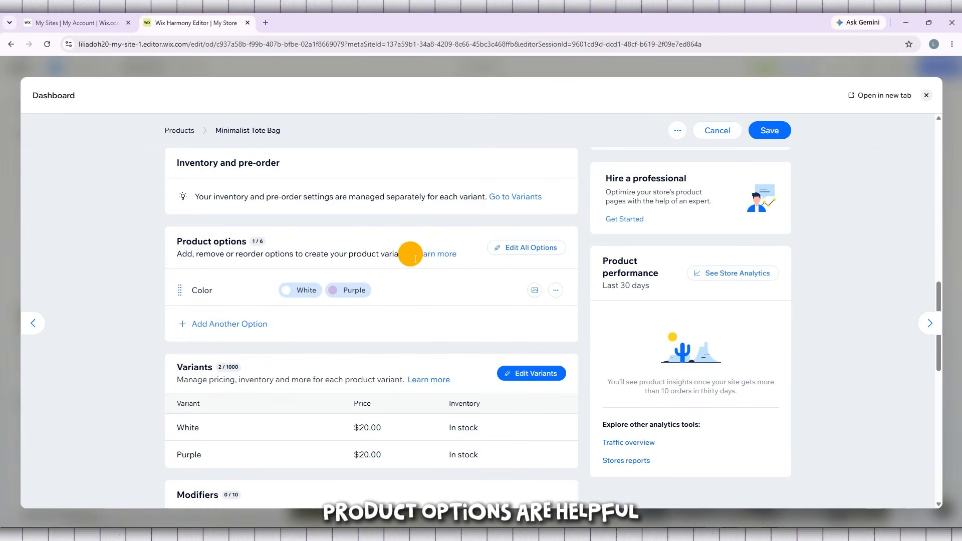
drag(418, 259, 164, 247)
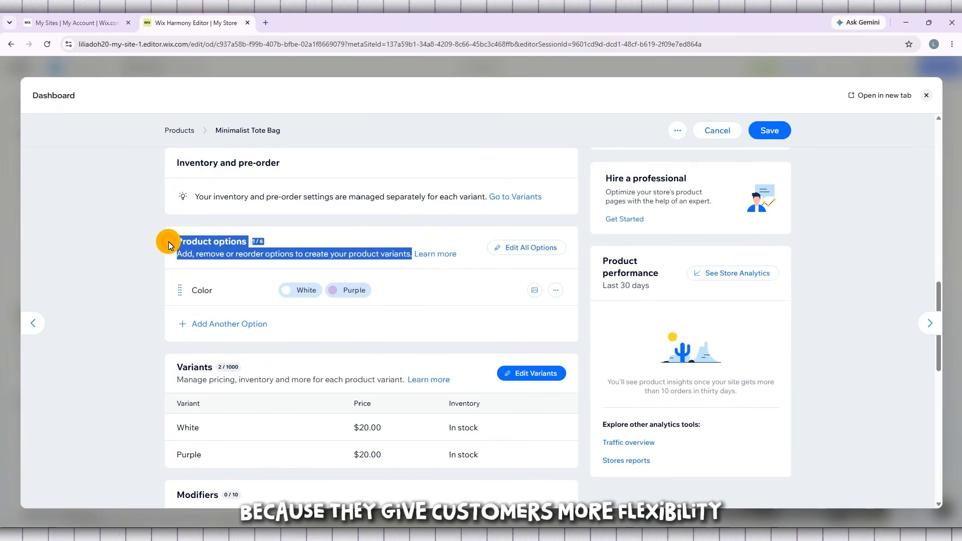
click(168, 241)
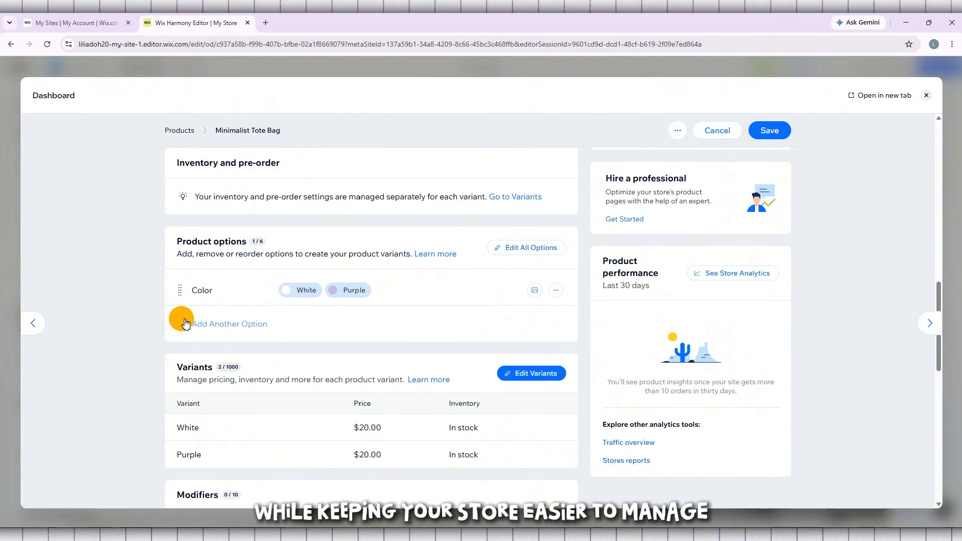
scroll(145, 306, down, 1)
scroll(143, 304, up, 1)
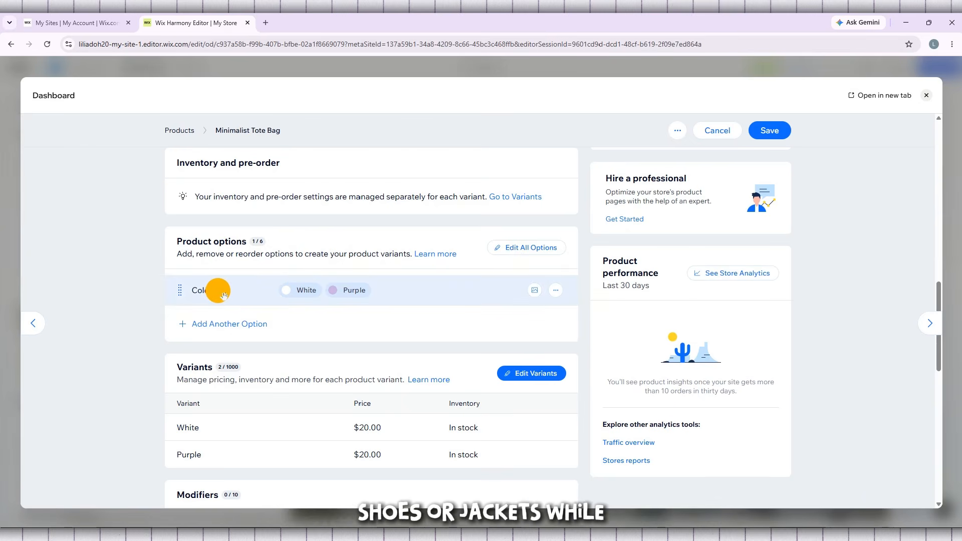
drag(181, 245, 408, 254)
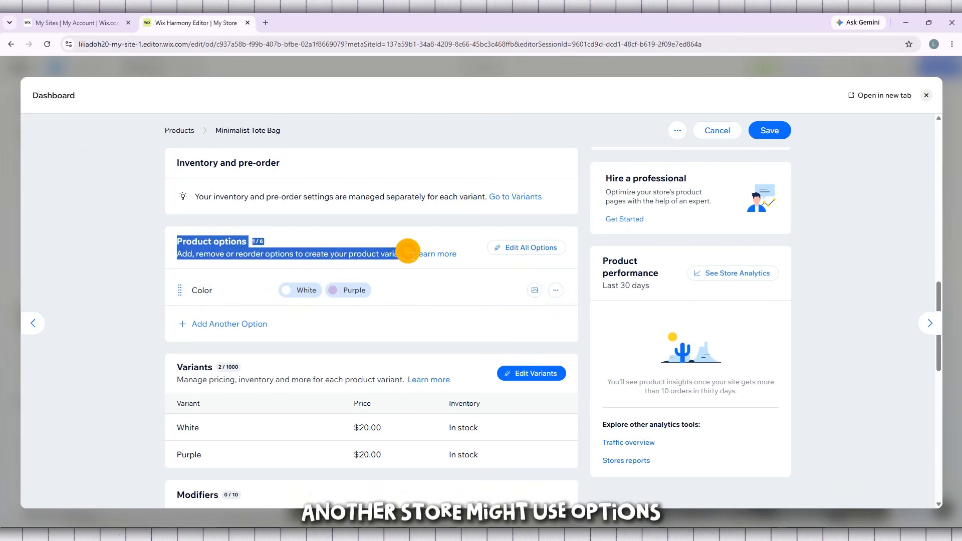
click(407, 253)
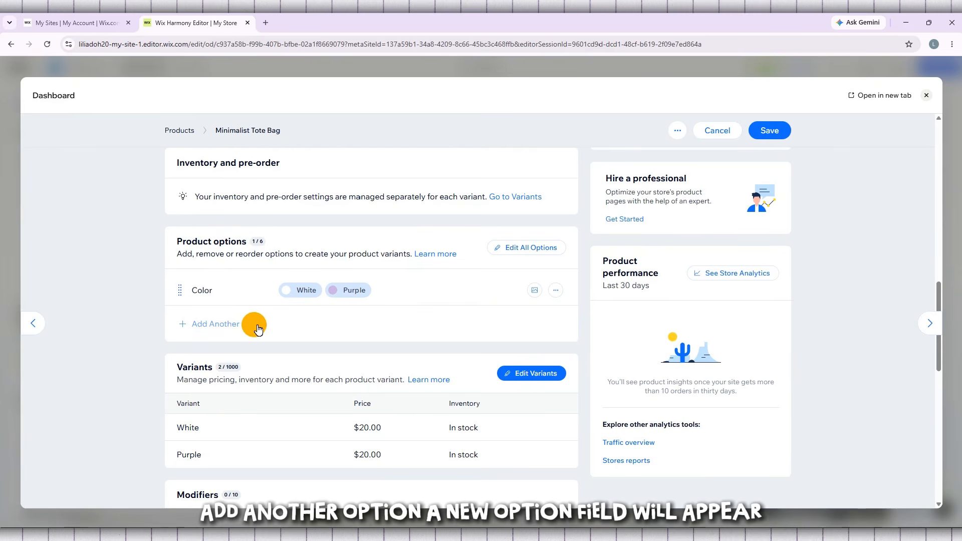
- Start another product option for the tote bag, named Size, with text choices as its field type
click(244, 332)
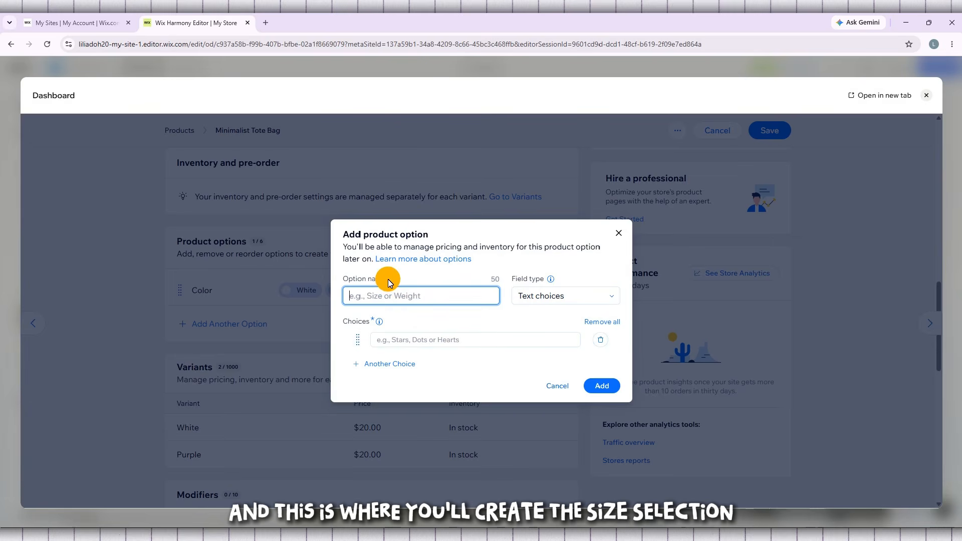
click(584, 296)
click(399, 296)
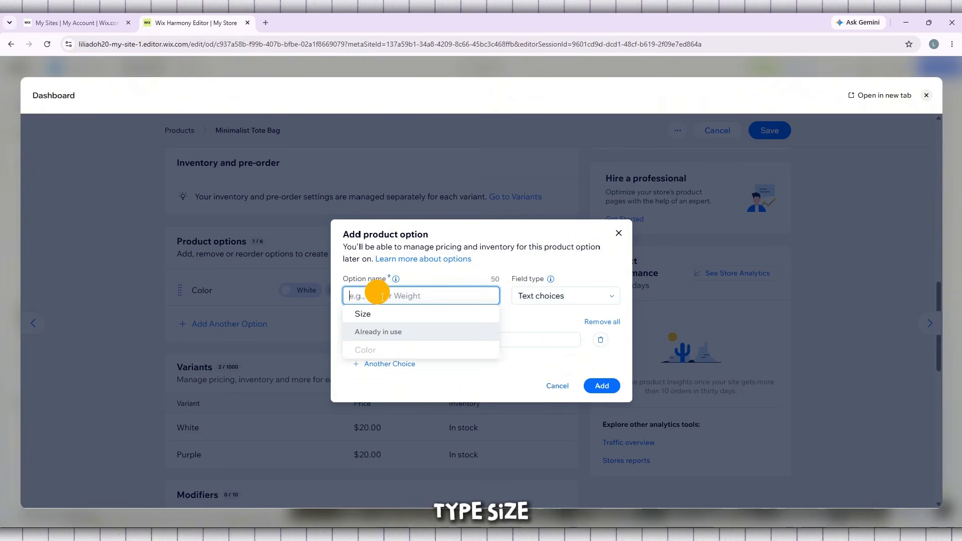
text(S)
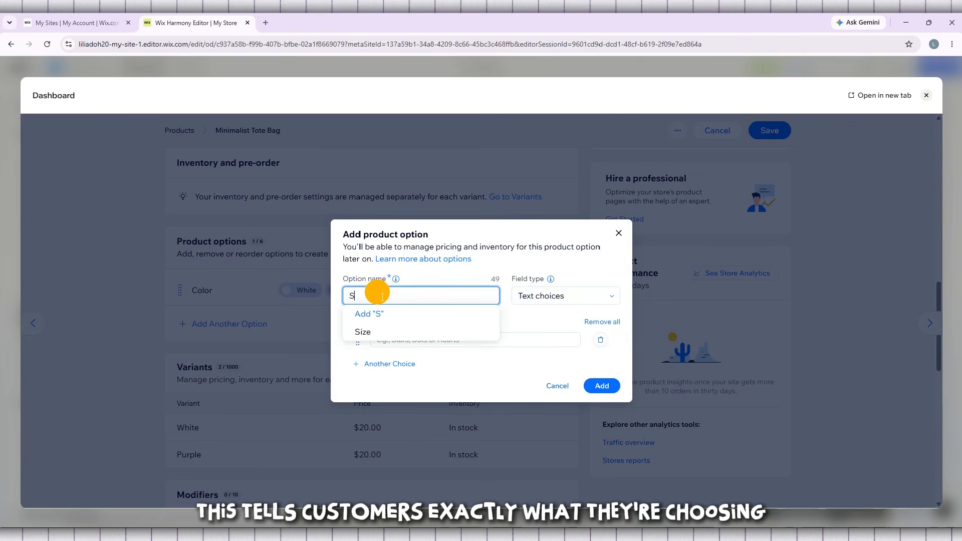
click(370, 333)
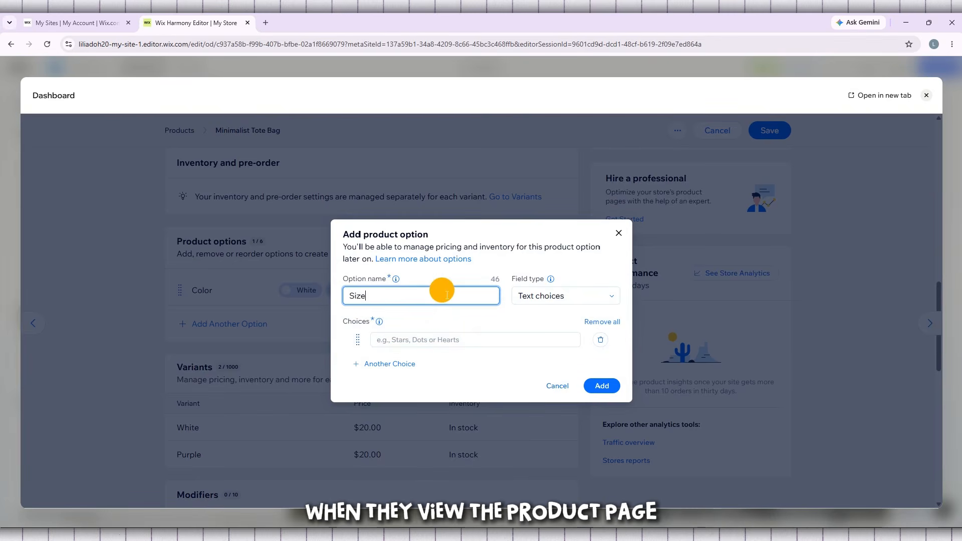
click(345, 324)
- Give the Size option the choices Small, Medium, Large and X-Large
click(407, 341)
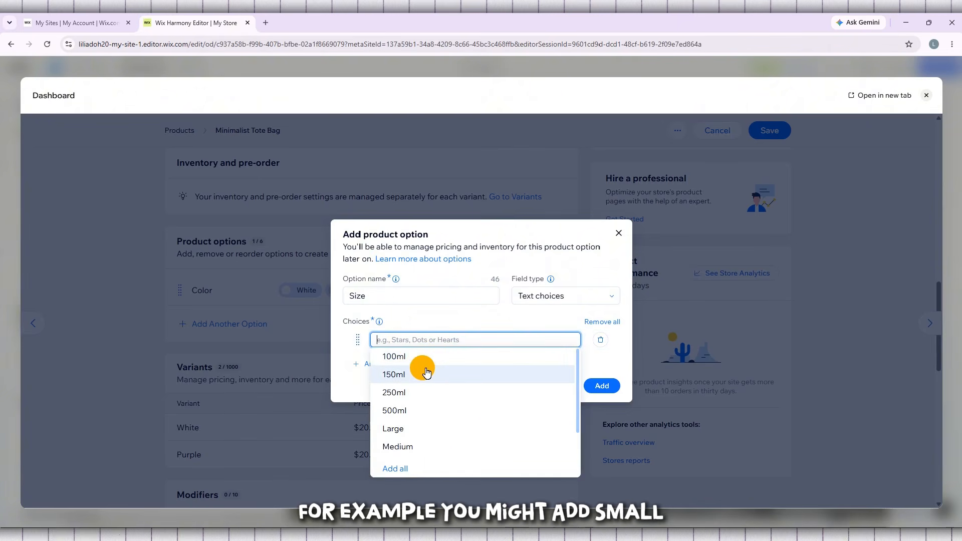
scroll(428, 386, down, 1)
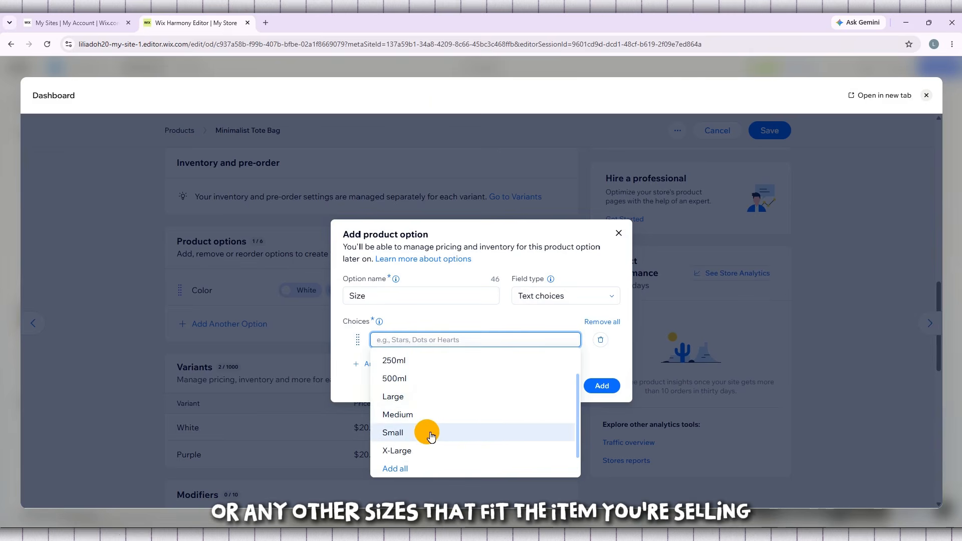
click(432, 434)
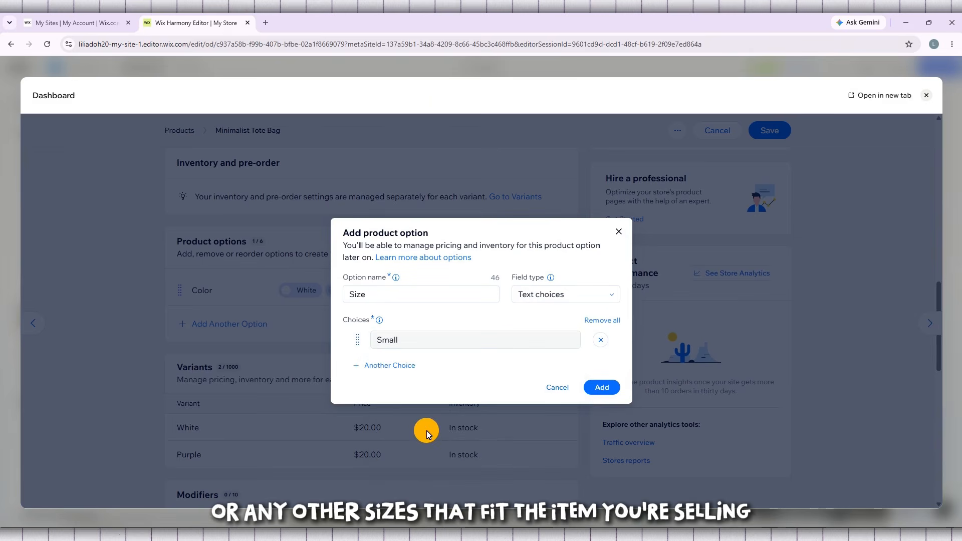
click(399, 366)
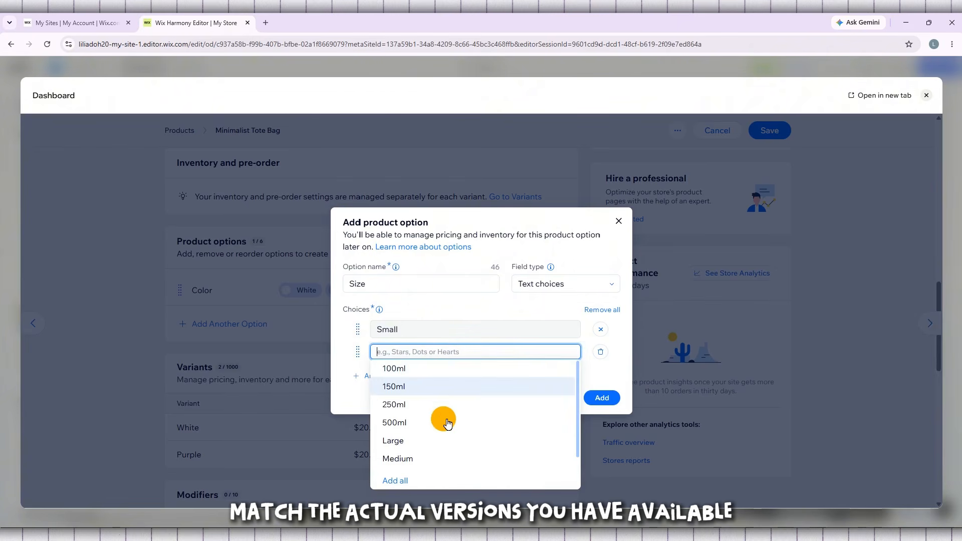
click(426, 443)
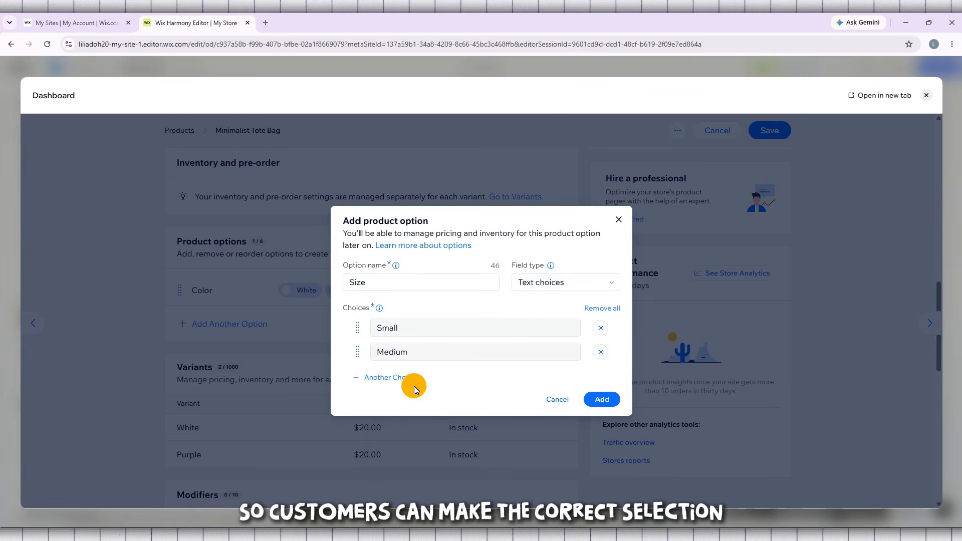
click(395, 382)
click(459, 365)
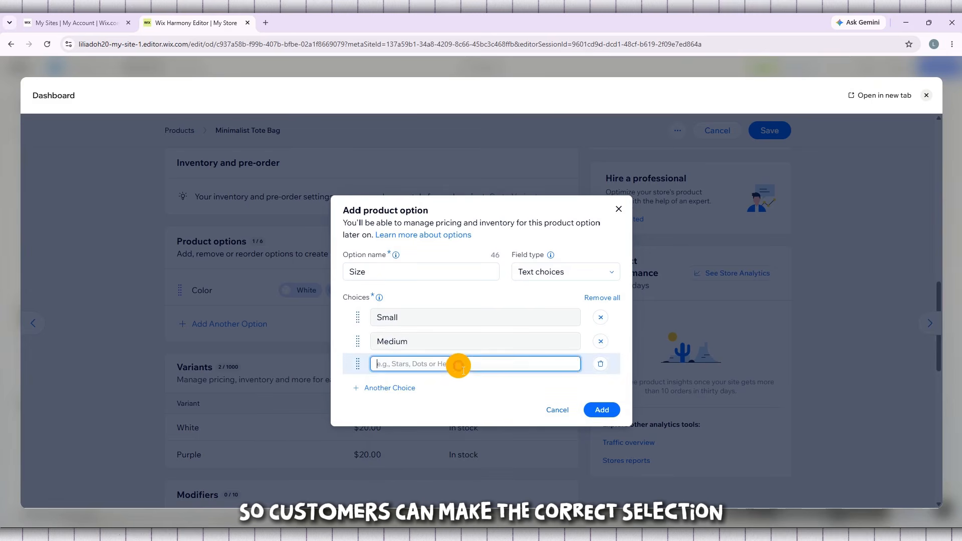
click(407, 451)
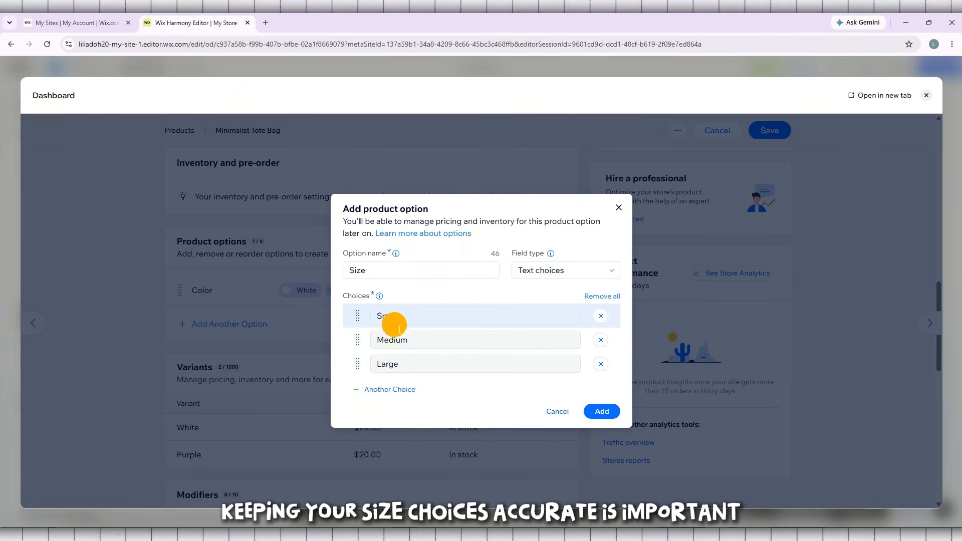
click(400, 389)
click(434, 377)
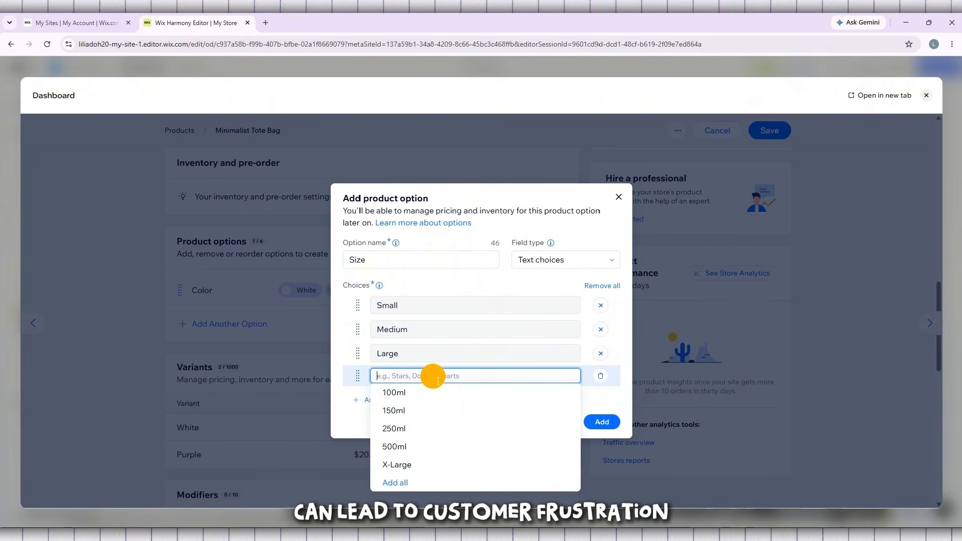
click(408, 458)
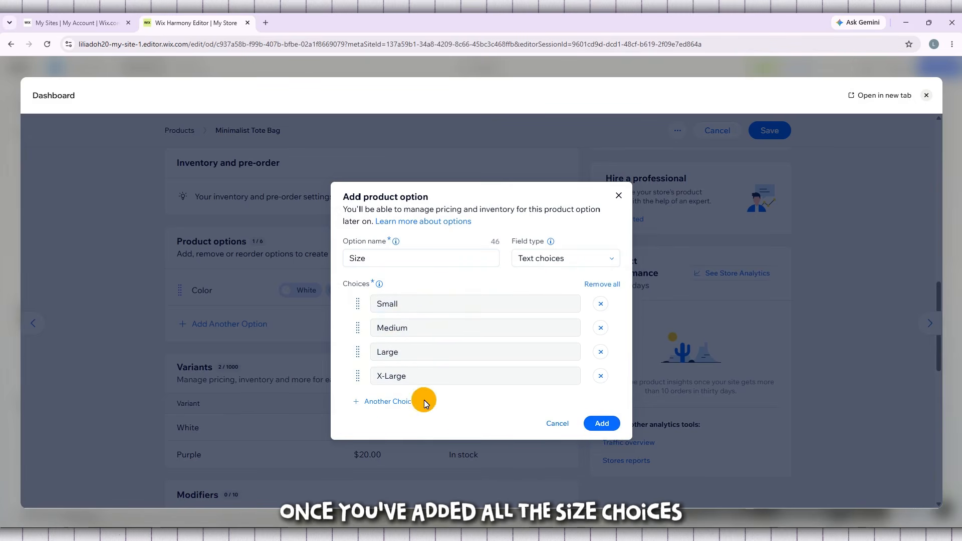
- Add the Size option to the tote bag, accept the change to its variants and review the resulting variants
click(607, 423)
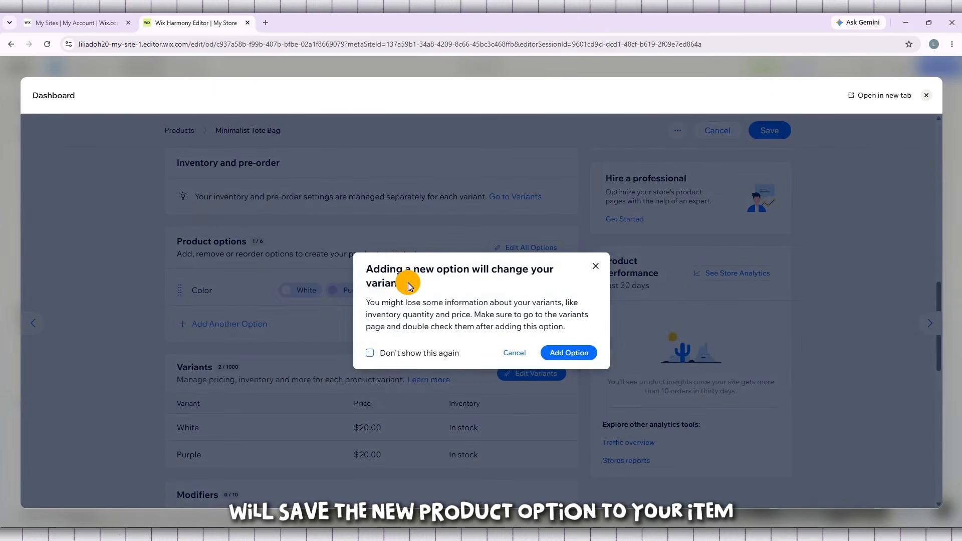
drag(408, 283, 364, 272)
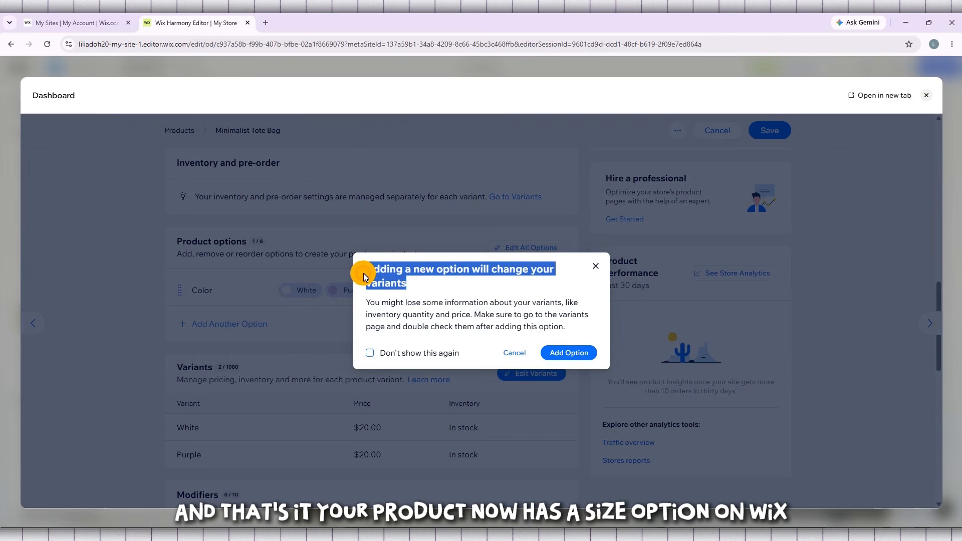
click(437, 356)
click(579, 357)
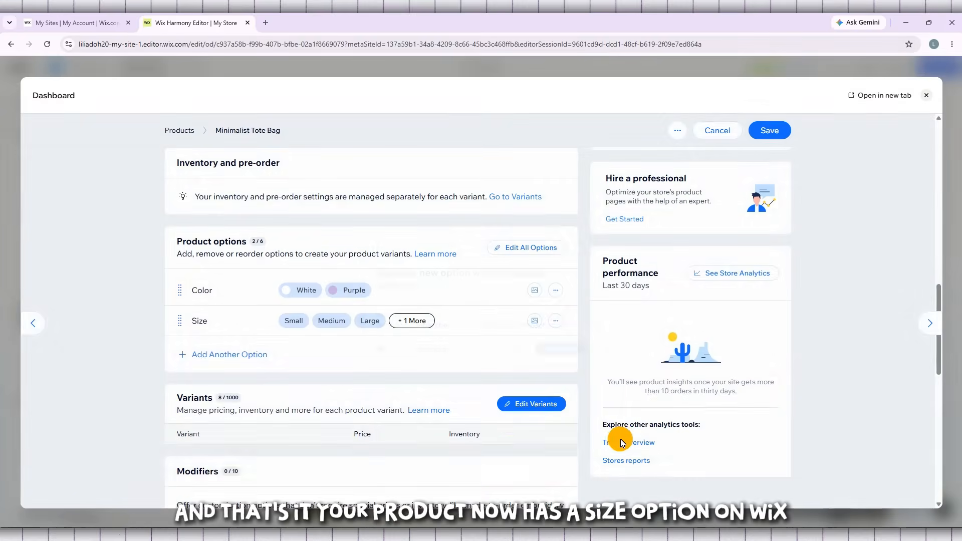
scroll(418, 355, down, 3)
scroll(417, 353, up, 3)
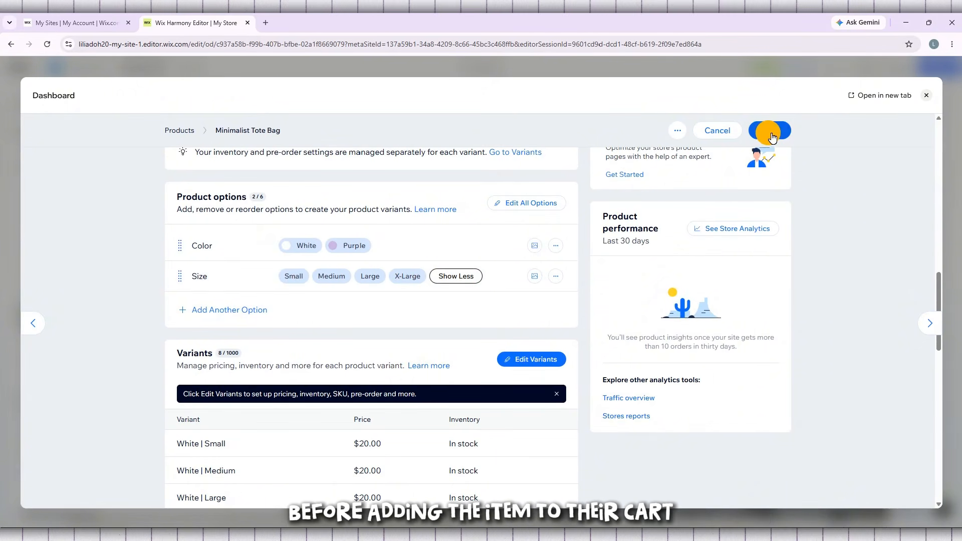
- Save the Minimalist Tote Bag product with its new Size option, accepting the save without editing the variants
scroll(680, 213, up, 4)
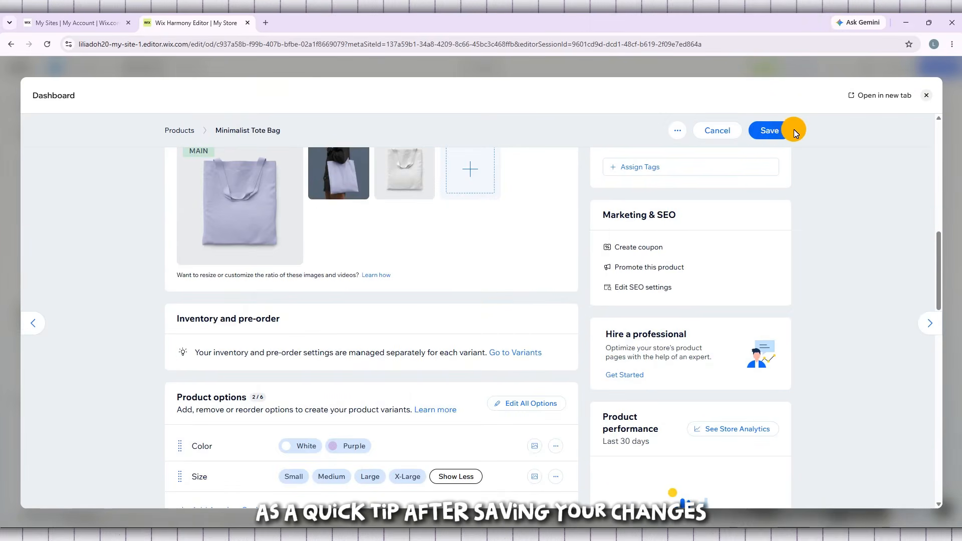
click(771, 132)
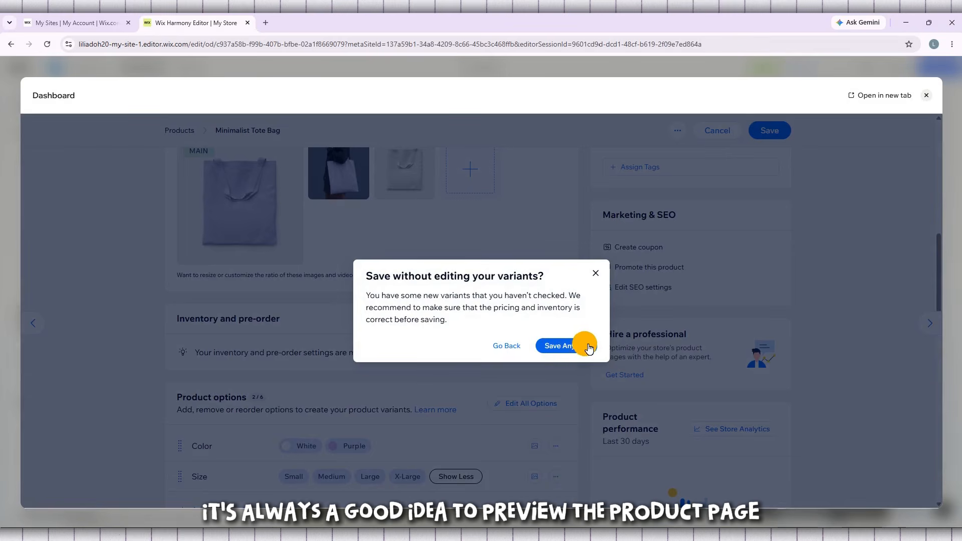
click(571, 346)
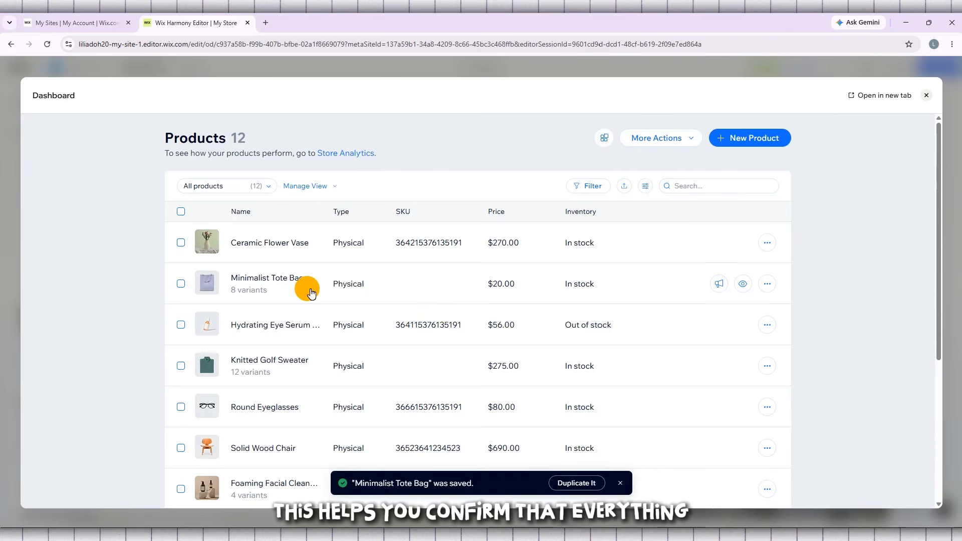
click(752, 290)
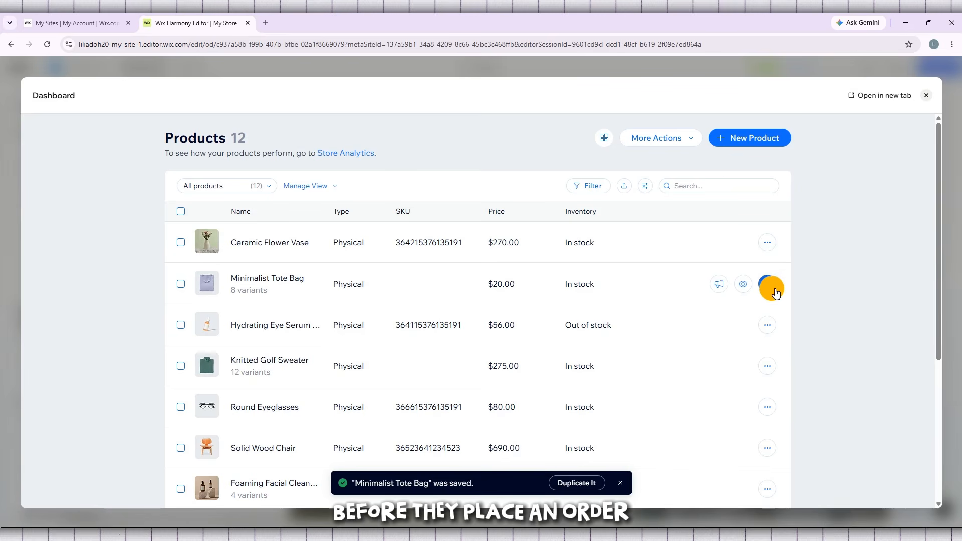
click(769, 287)
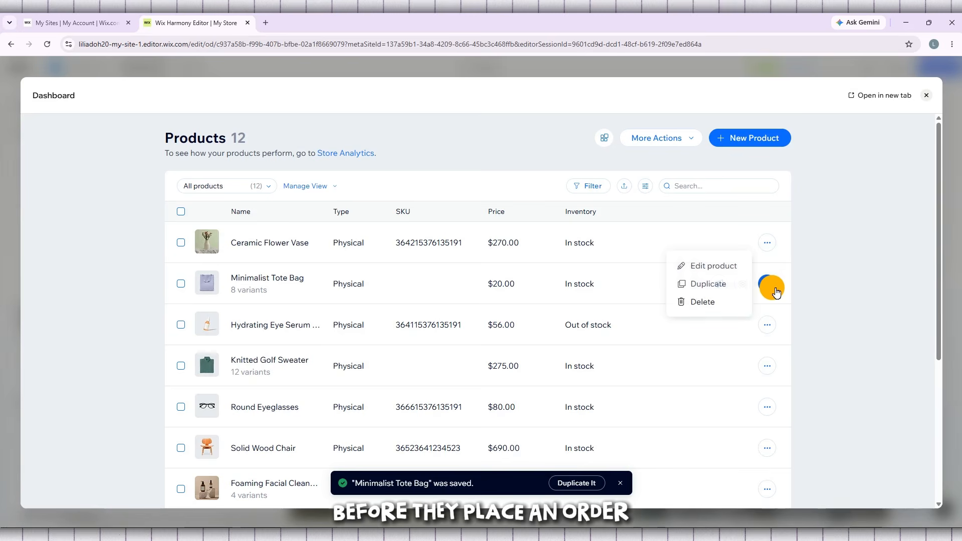
click(827, 291)
- Reopen the Minimalist Tote Bag from the product list and review its saved product options and variants
click(293, 285)
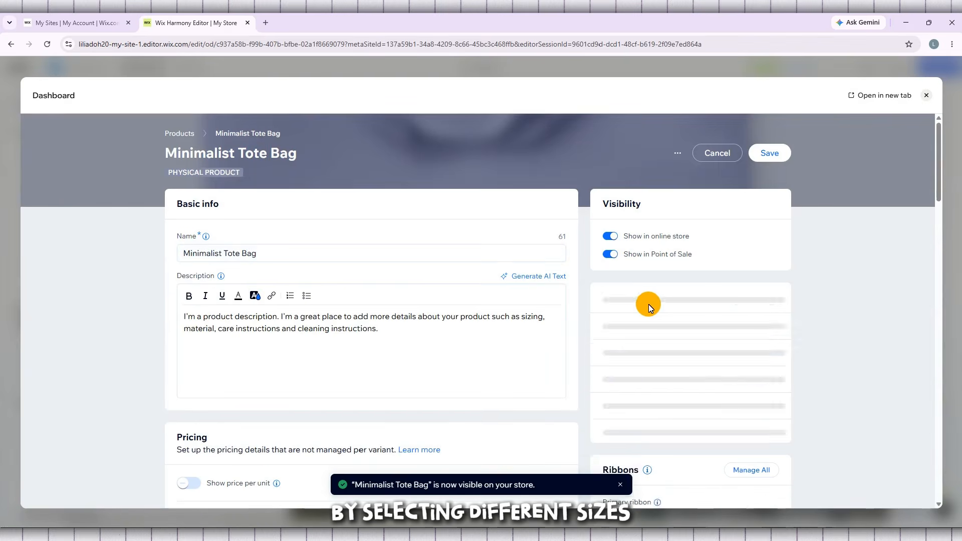
scroll(649, 304, down, 4)
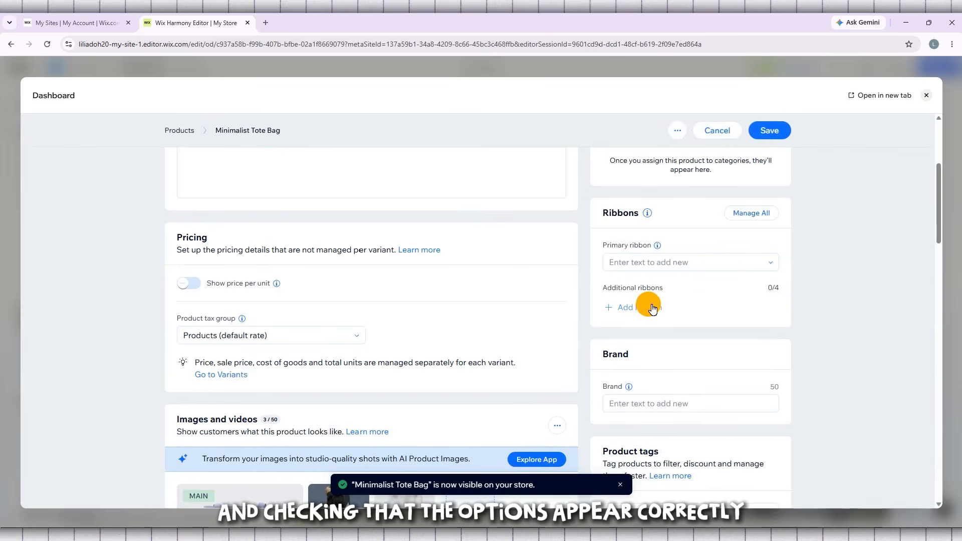
scroll(649, 305, down, 15)
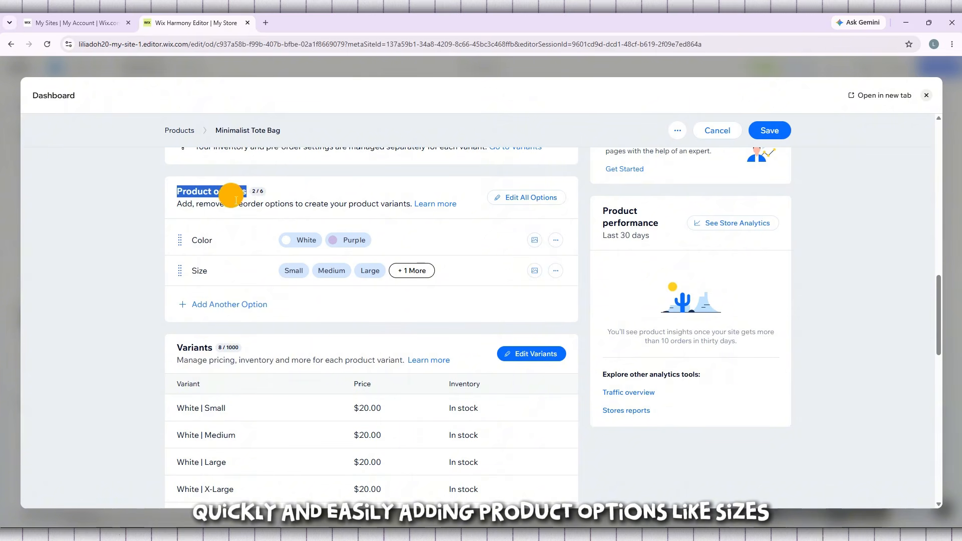
- Open the form for another tote bag product option and display the suggestions for its option name
click(236, 304)
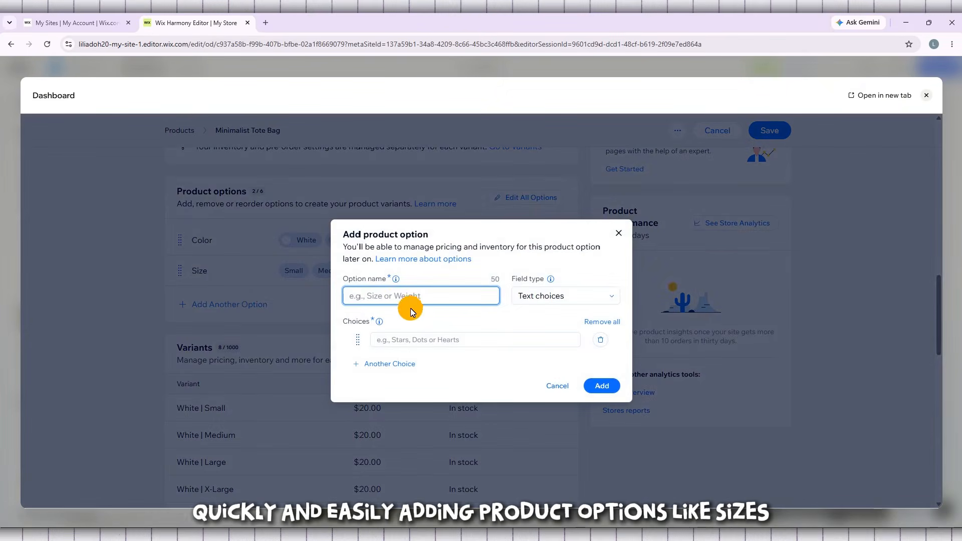
click(429, 304)
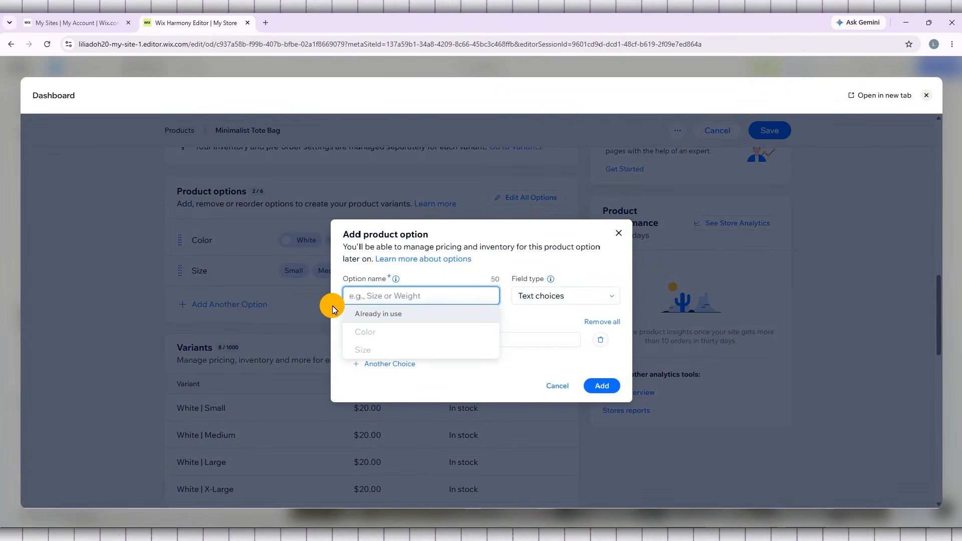